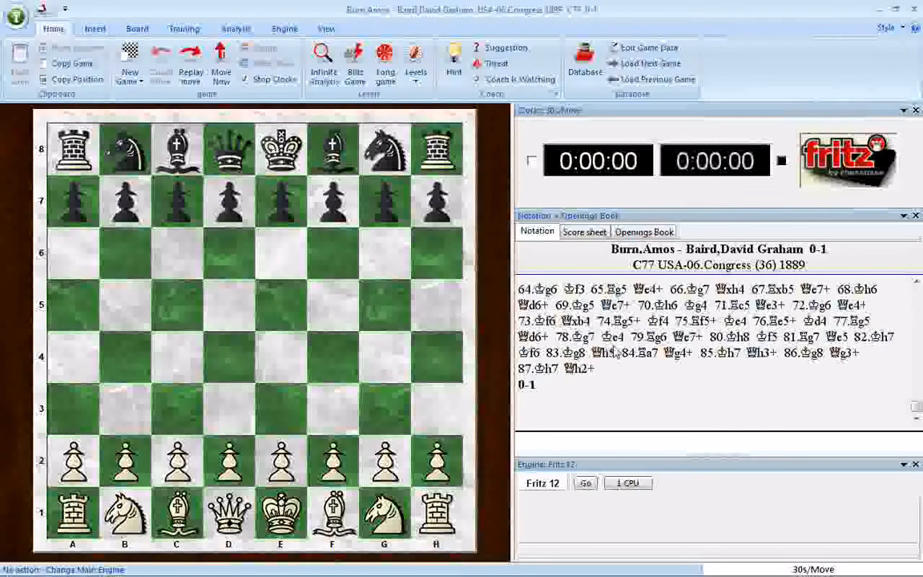
# - Go to the game's final position and reload the Fritz 12 engine with a 256 MB hashtable
pyautogui.click(571, 368)
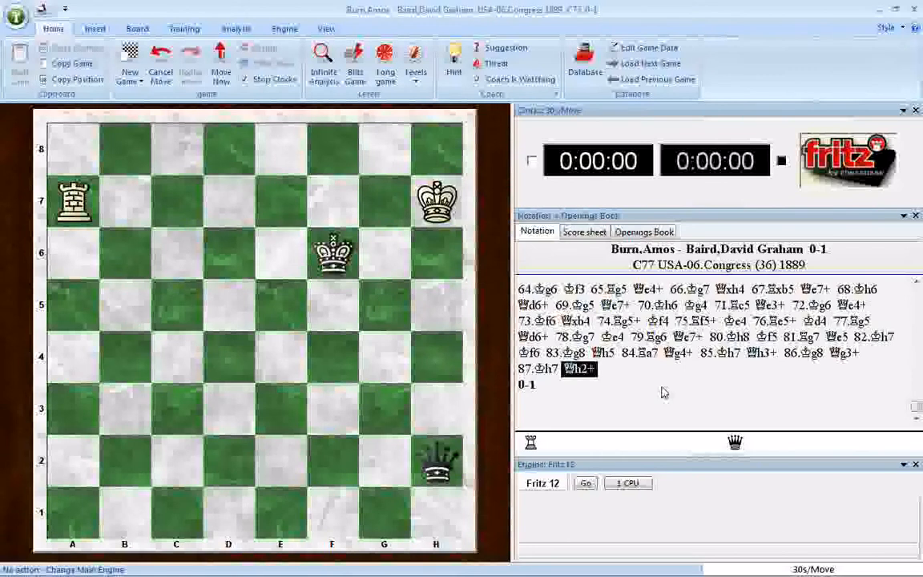
pyautogui.press('F3')
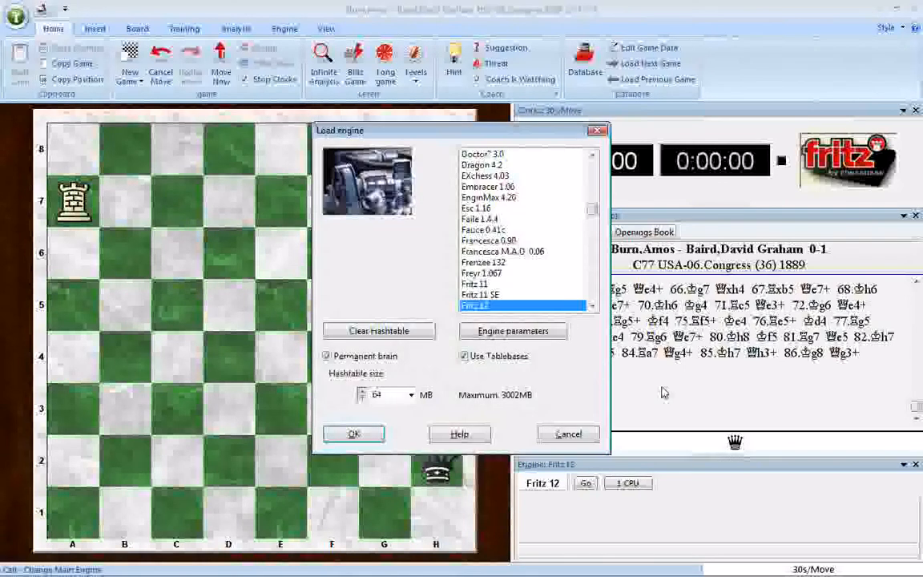
pyautogui.click(568, 433)
pyautogui.click(285, 29)
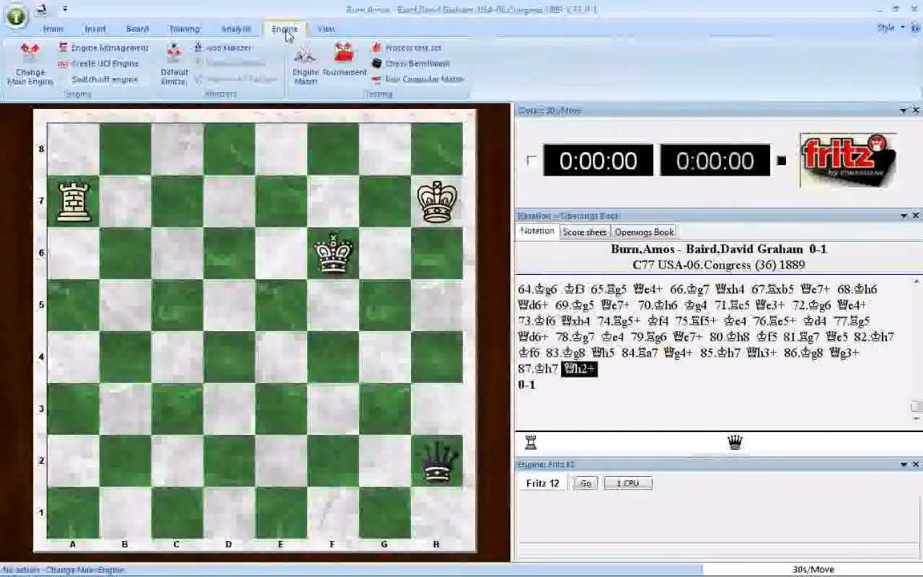
pyautogui.click(30, 64)
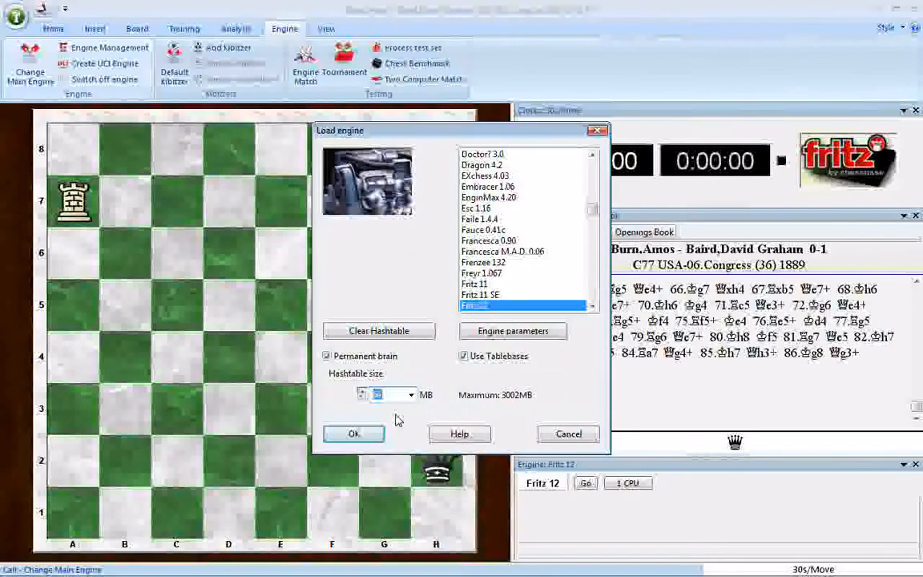
pyautogui.write('256')
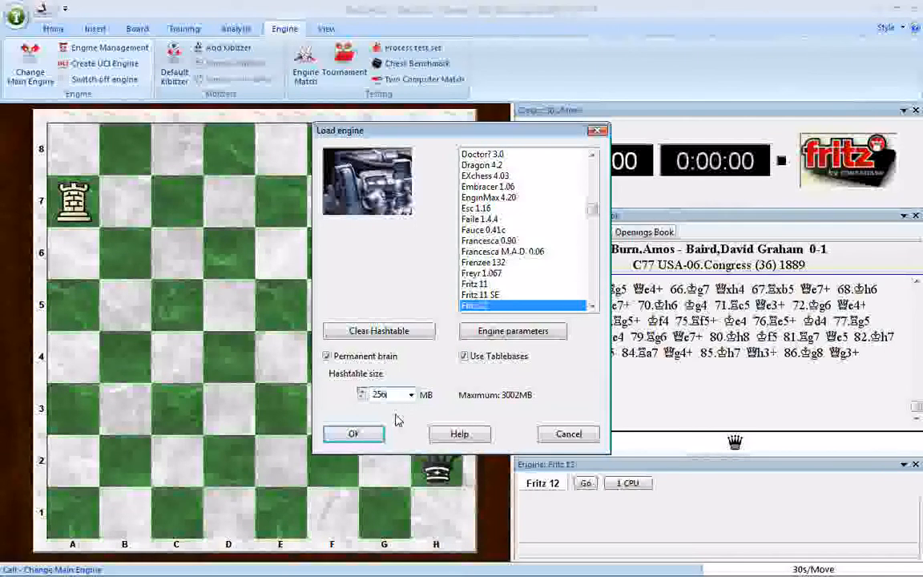
pyautogui.click(354, 434)
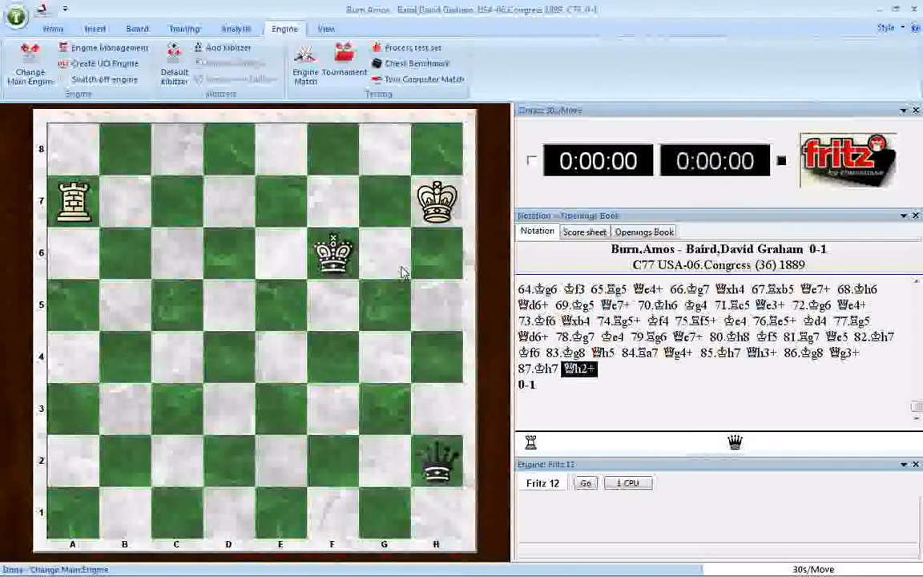
# - Set up a Blunder Check for game 33 in the database with time 40 and threshold 30
pyautogui.click(54, 29)
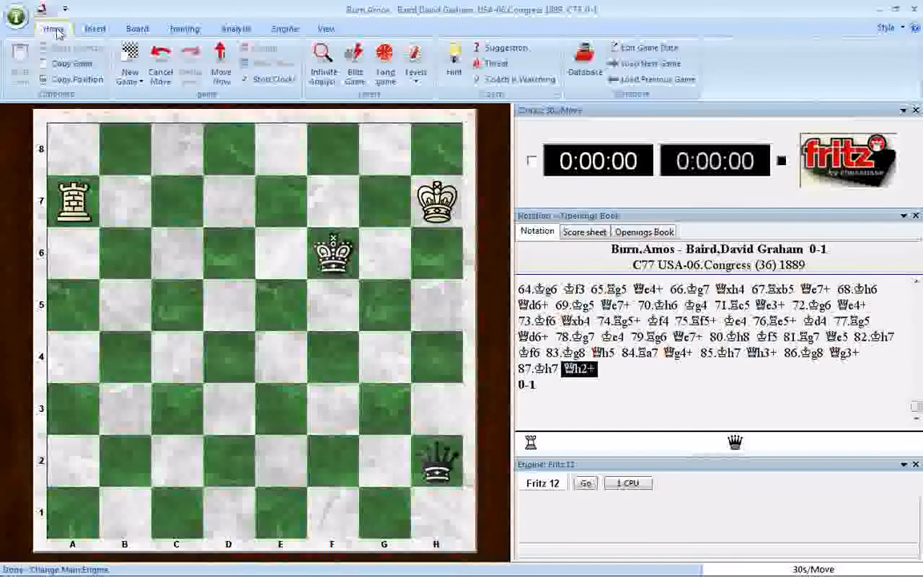
pyautogui.click(583, 70)
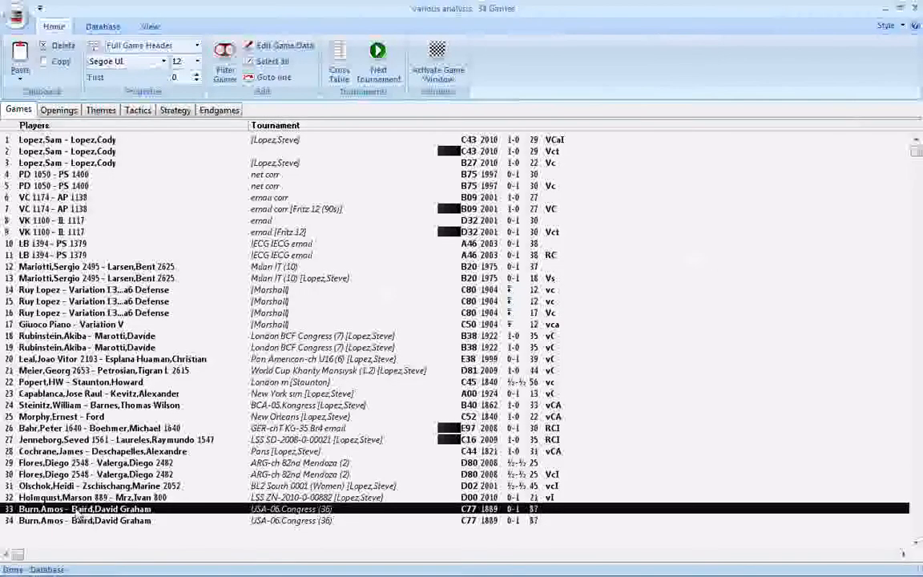
pyautogui.click(112, 30)
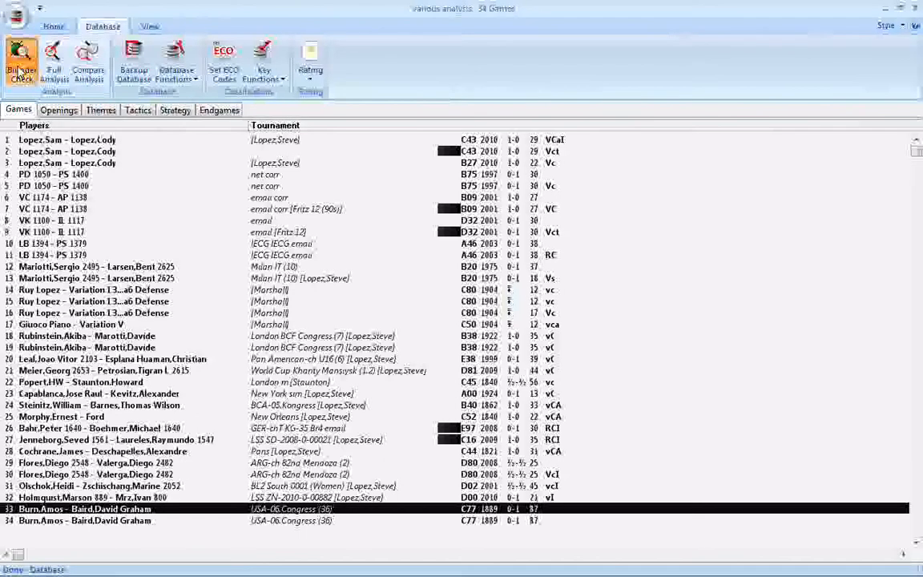
pyautogui.click(22, 71)
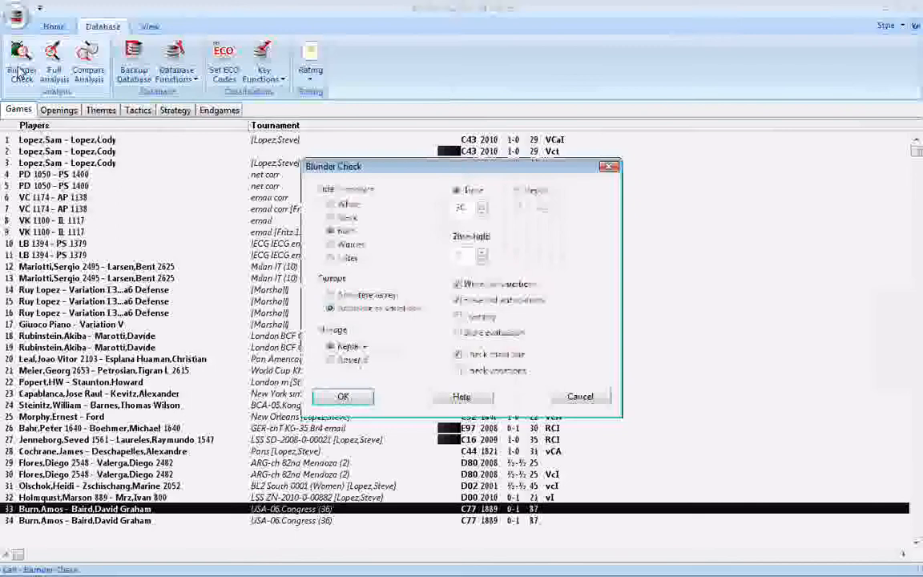
pyautogui.doubleClick(460, 209)
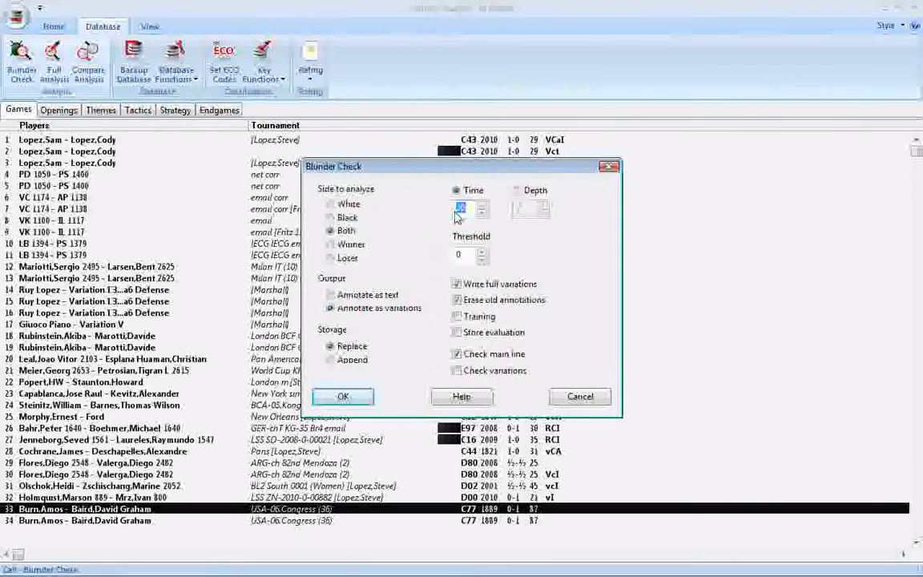
pyautogui.write('40')
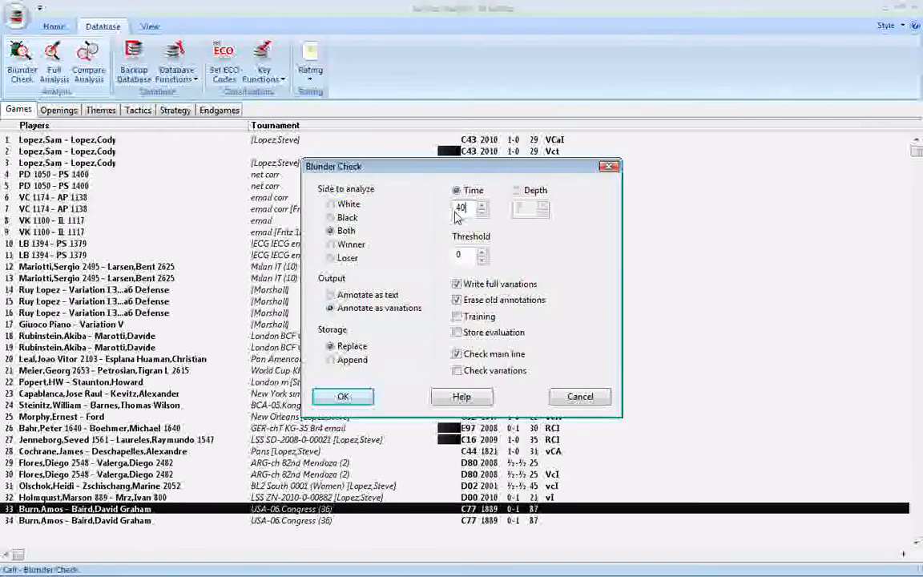
pyautogui.doubleClick(458, 255)
pyautogui.write('30')
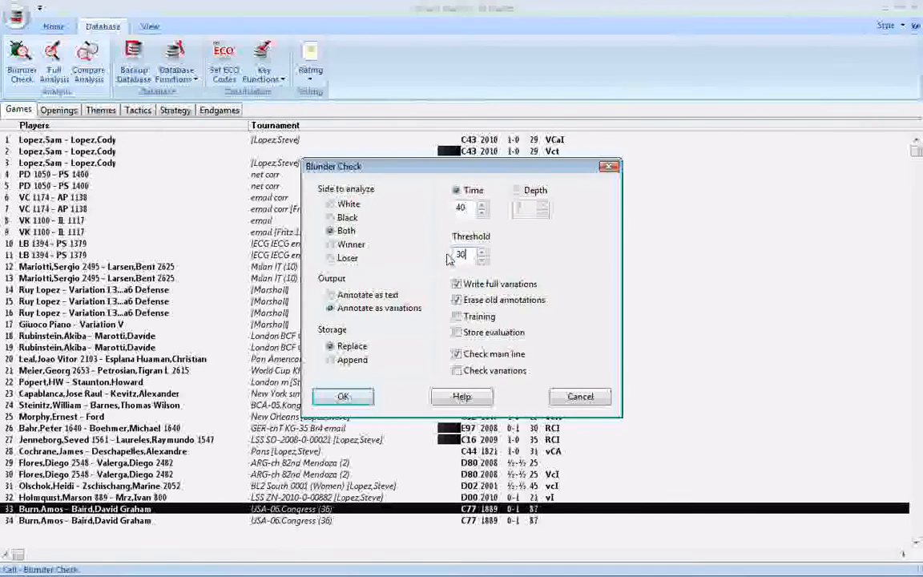
# - Enable Store evaluation, disable Erase old annotations and run the blunder check with the Replace storage option
pyautogui.click(458, 333)
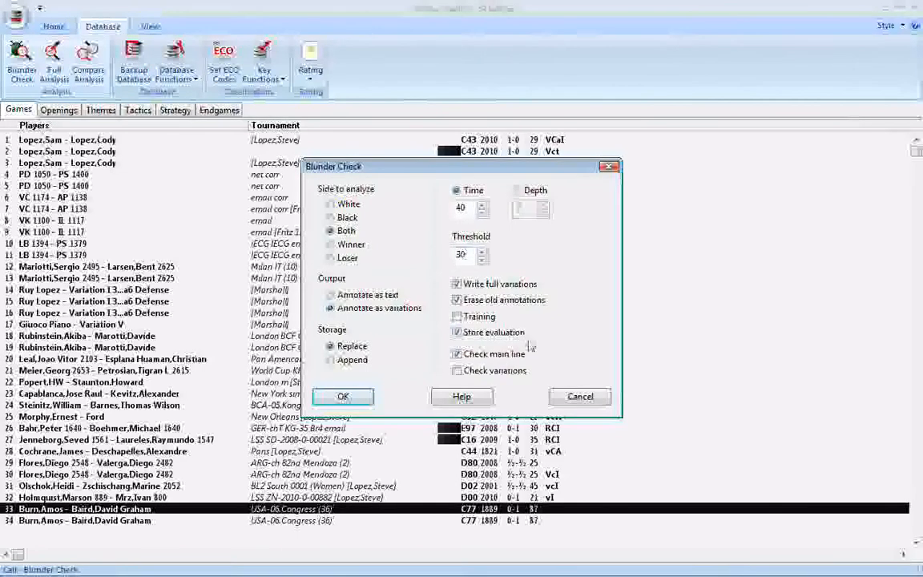
pyautogui.click(456, 300)
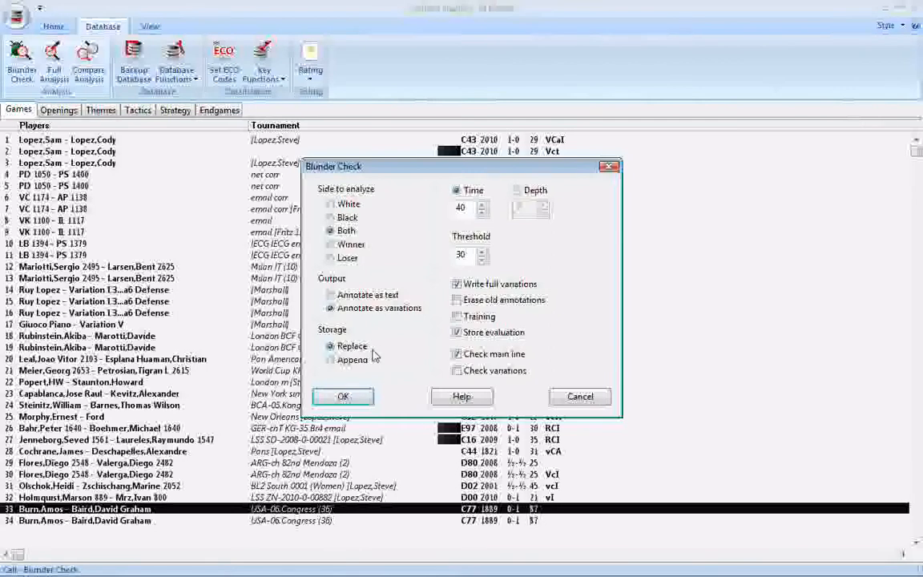
pyautogui.click(344, 396)
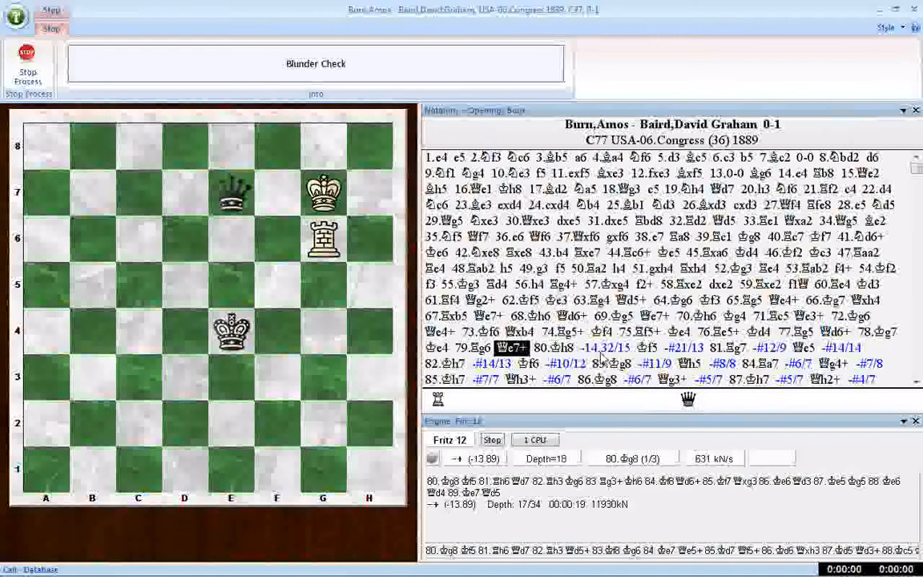
# - Examine the evaluations and the Fritz 12 variation around White's 79th move in the annotated game
pyautogui.press('Left')
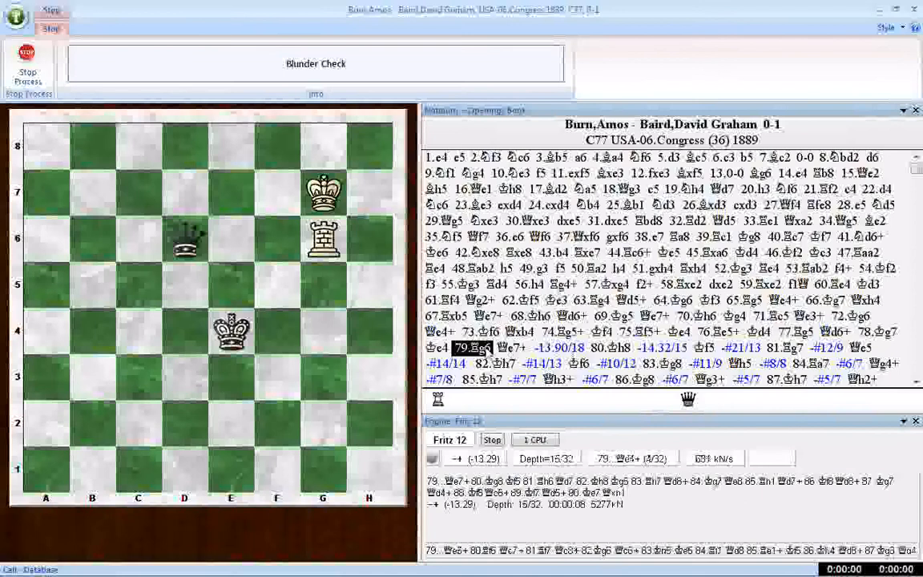
pyautogui.press('Left')
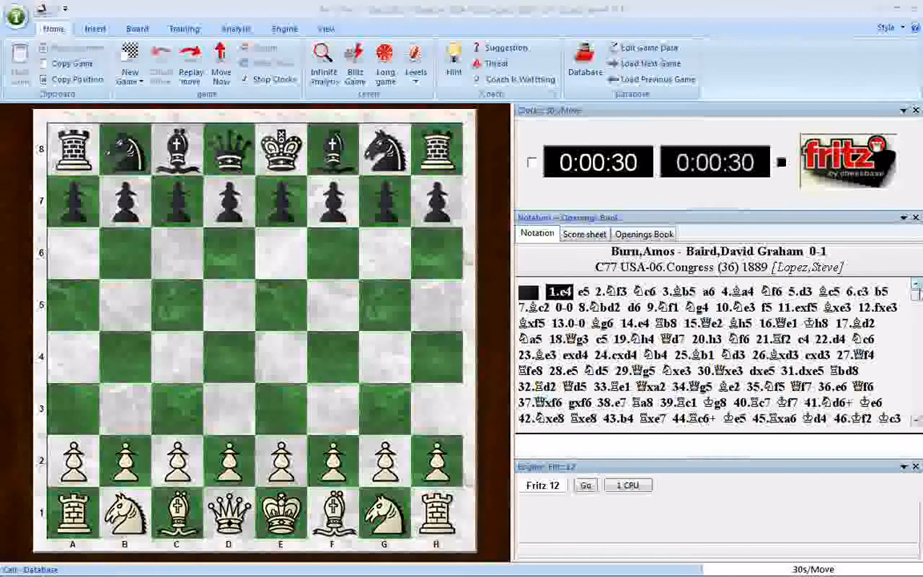
pyautogui.moveTo(917, 294); pyautogui.dragTo(918, 409)
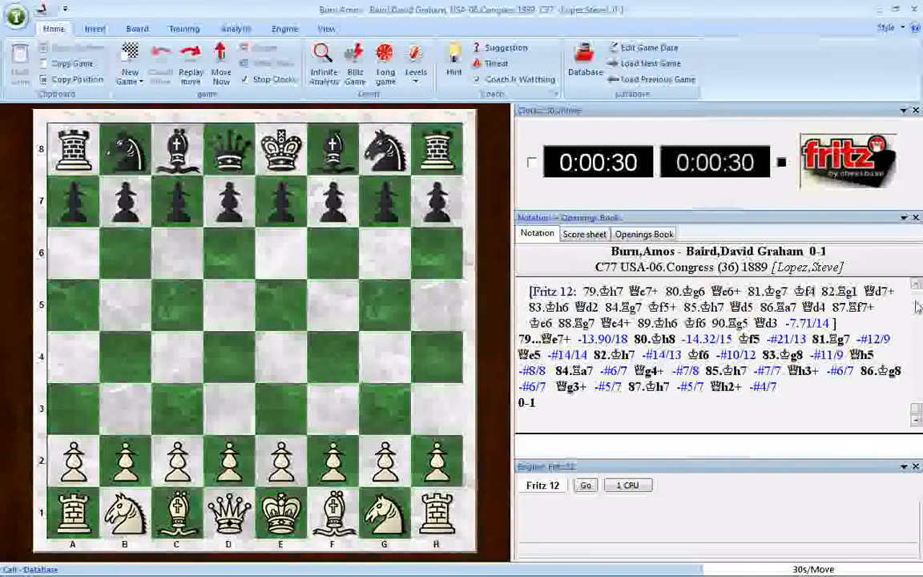
pyautogui.scroll(3, 801, 345)
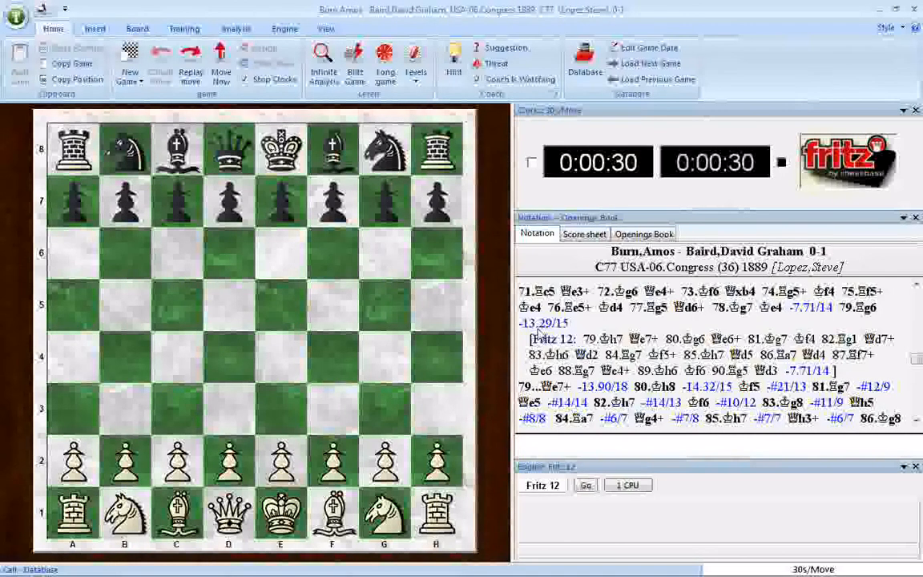
# - Check the tablebase paths in the program options for both the GUI and the engine
pyautogui.click(16, 14)
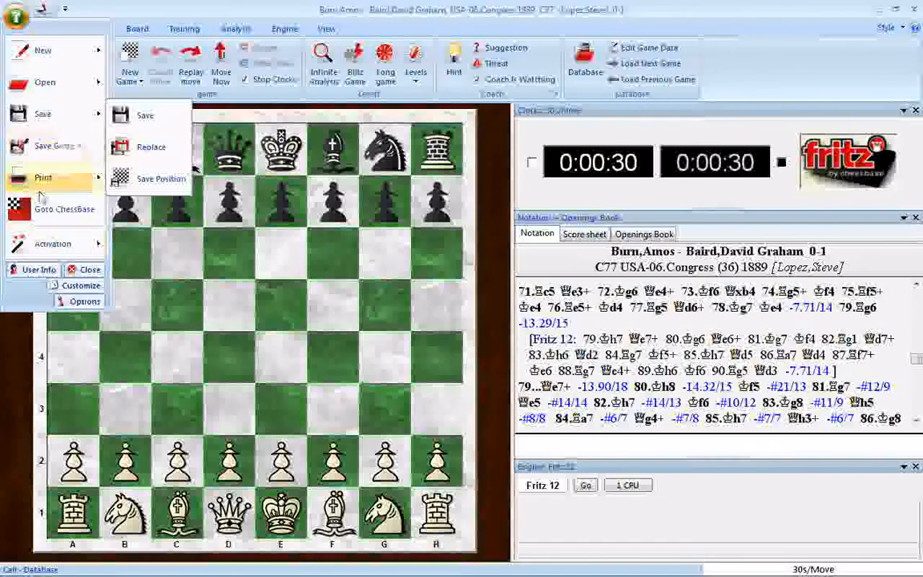
pyautogui.click(76, 305)
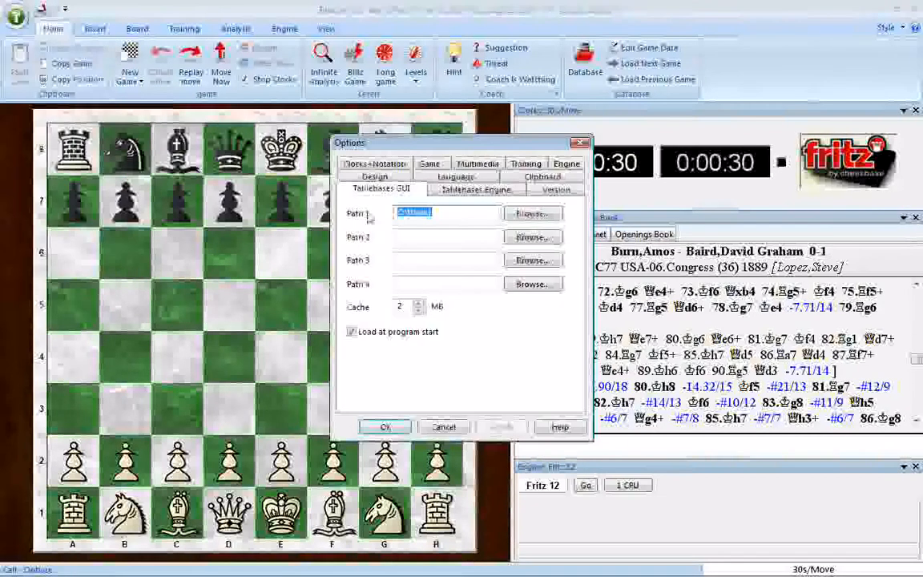
pyautogui.click(451, 215)
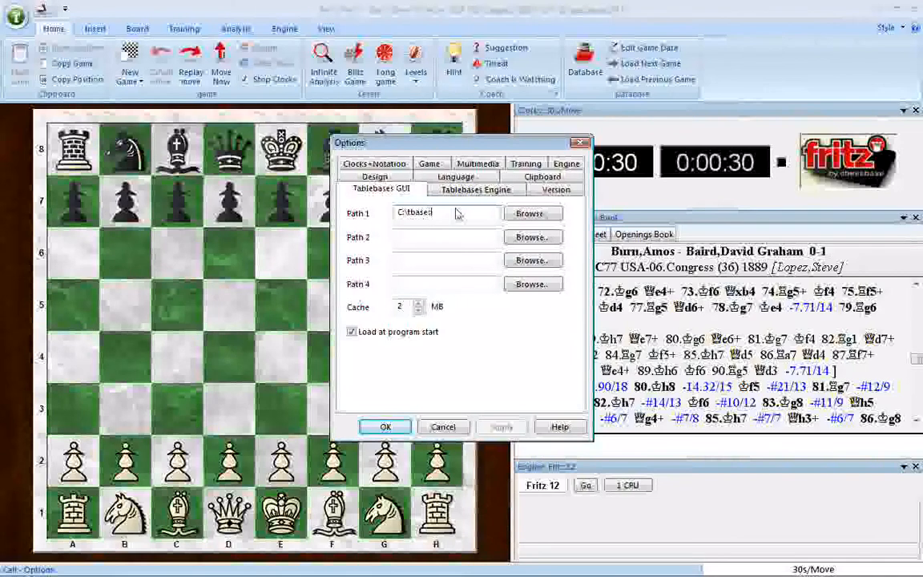
pyautogui.click(450, 189)
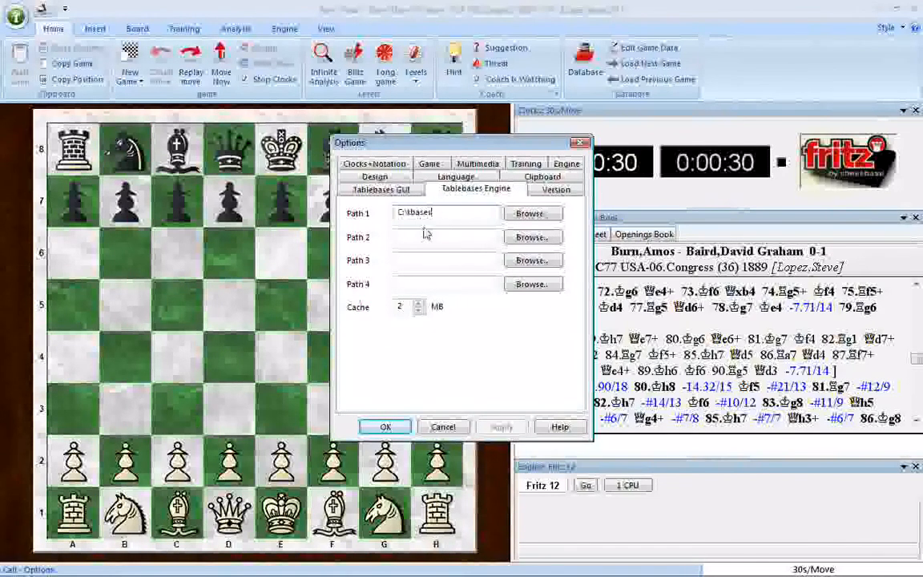
pyautogui.click(387, 427)
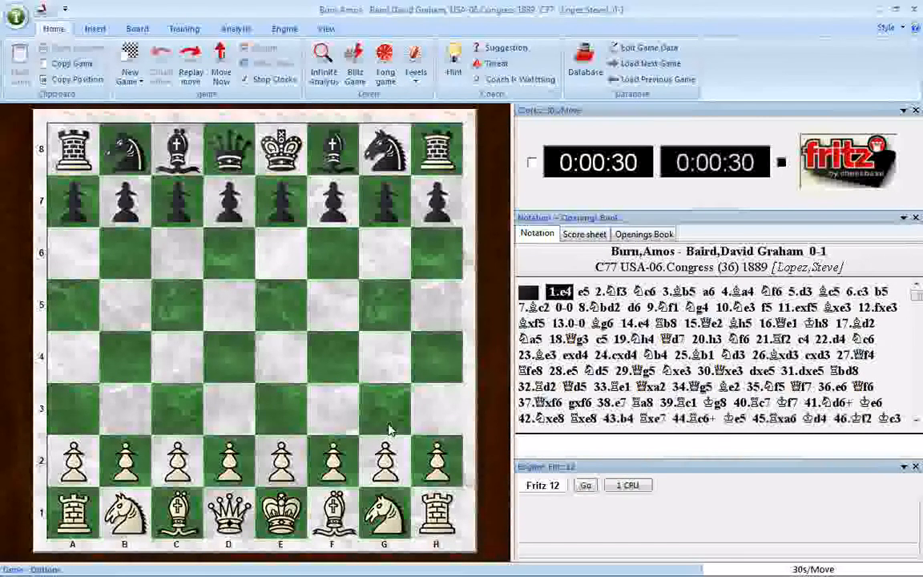
# - Review the annotated ending and reload Fritz 12 with Use Tablebases enabled and a 256 MB hashtable
pyautogui.moveTo(918, 295); pyautogui.dragTo(920, 371)
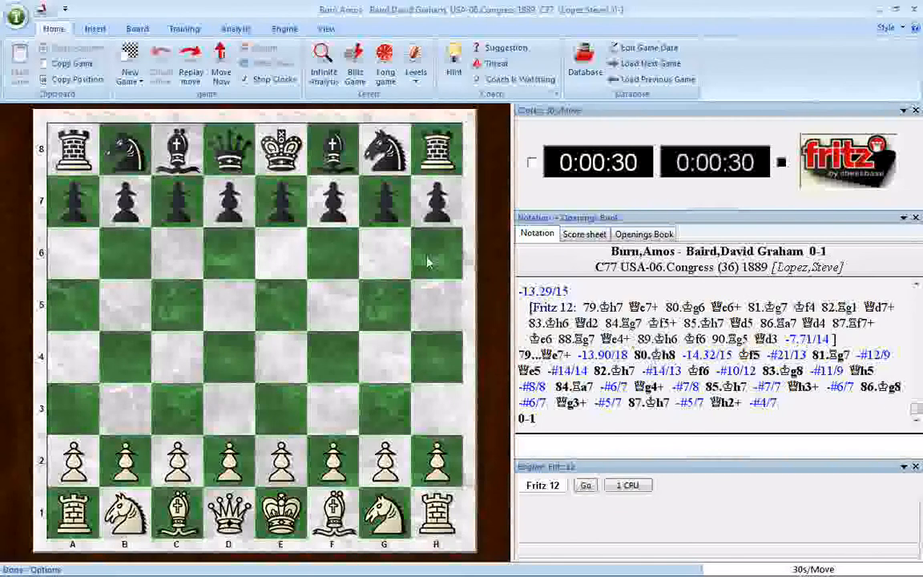
pyautogui.press('F3')
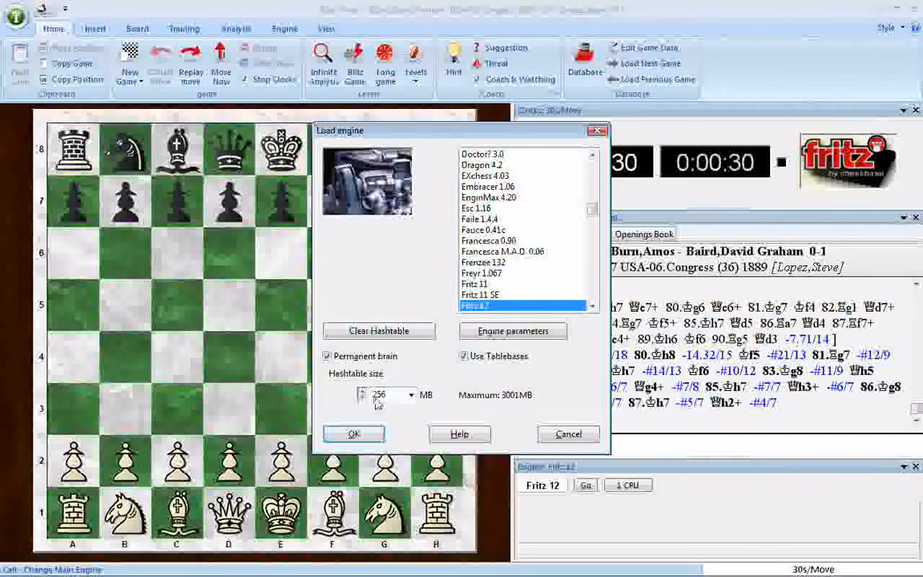
pyautogui.click(354, 434)
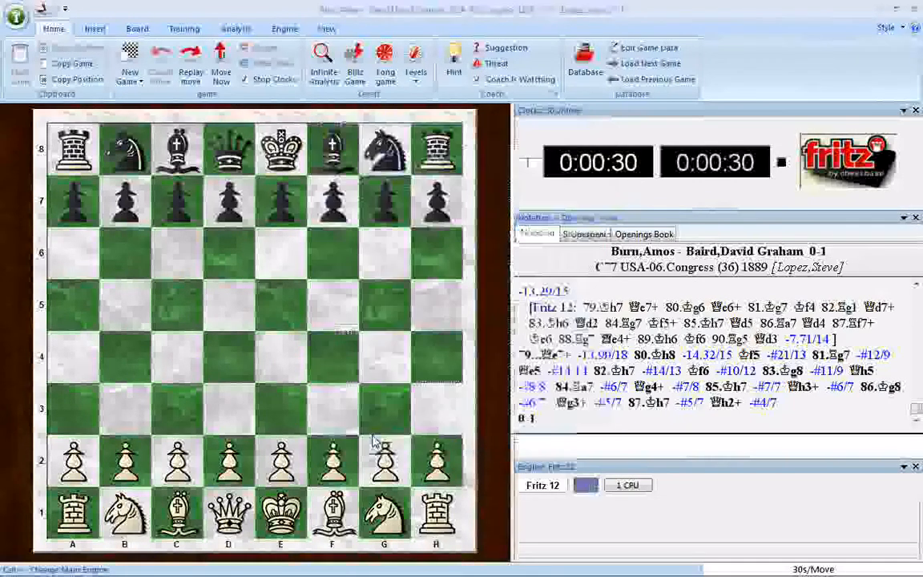
# - Run a Blunder Check on game 34, the unannotated duplicate, with time 40 and threshold 30
pyautogui.click(585, 64)
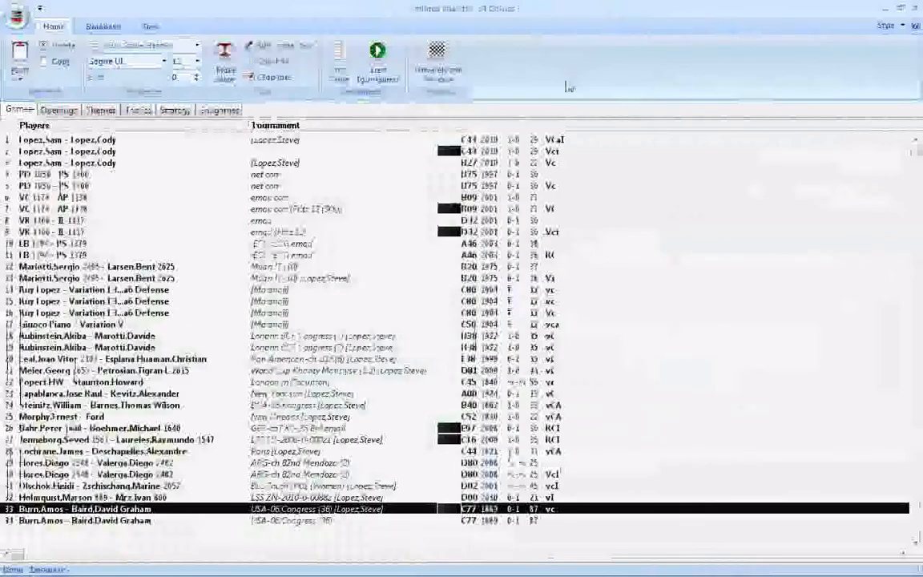
pyautogui.click(299, 525)
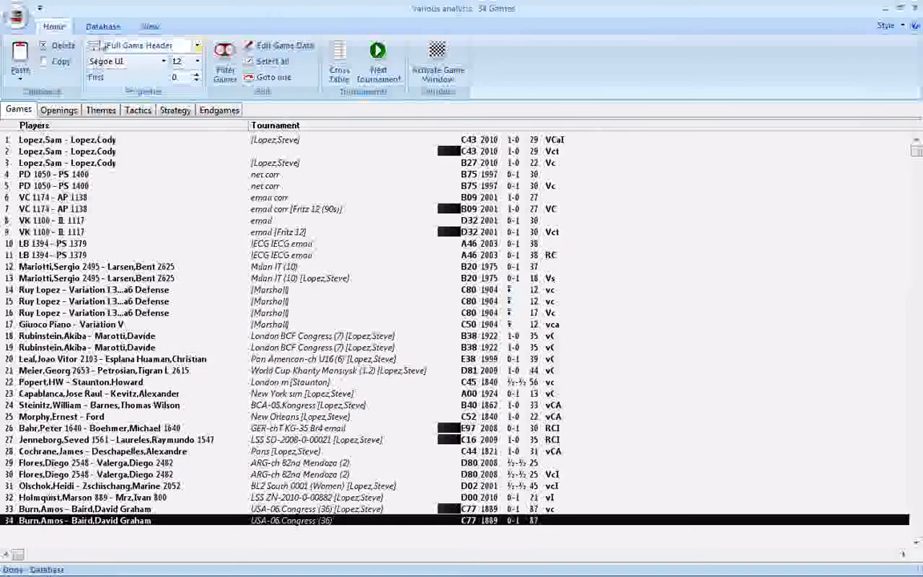
pyautogui.click(102, 27)
pyautogui.click(22, 53)
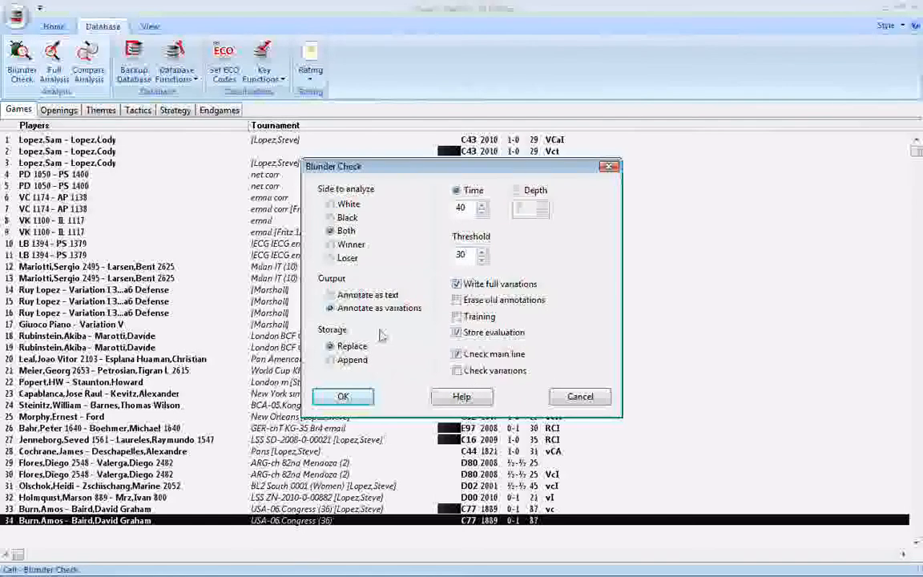
pyautogui.click(344, 397)
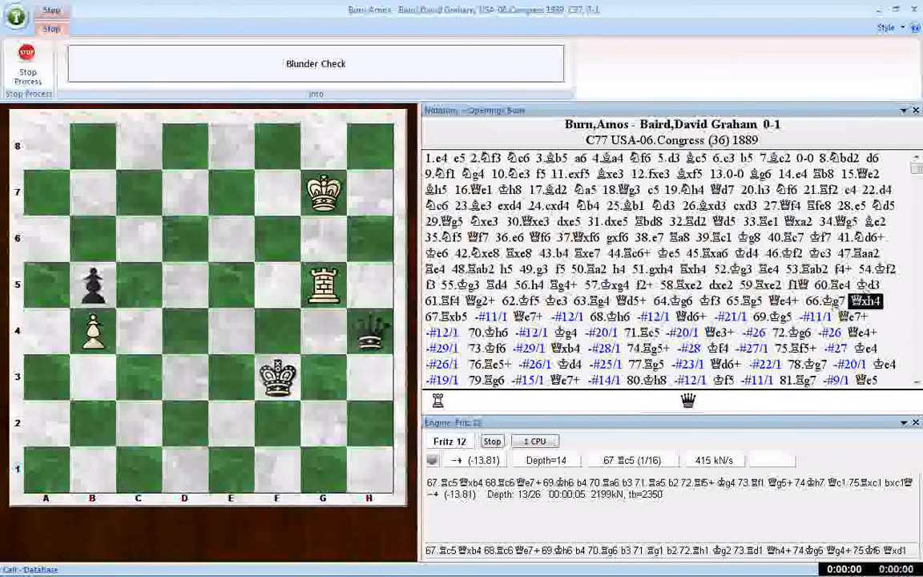
# - Follow the evaluations being written into the notation of the game's ending while the tablebase-assisted blunder check runs
pyautogui.click(917, 383)
pyautogui.click(918, 383)
pyautogui.click(919, 384)
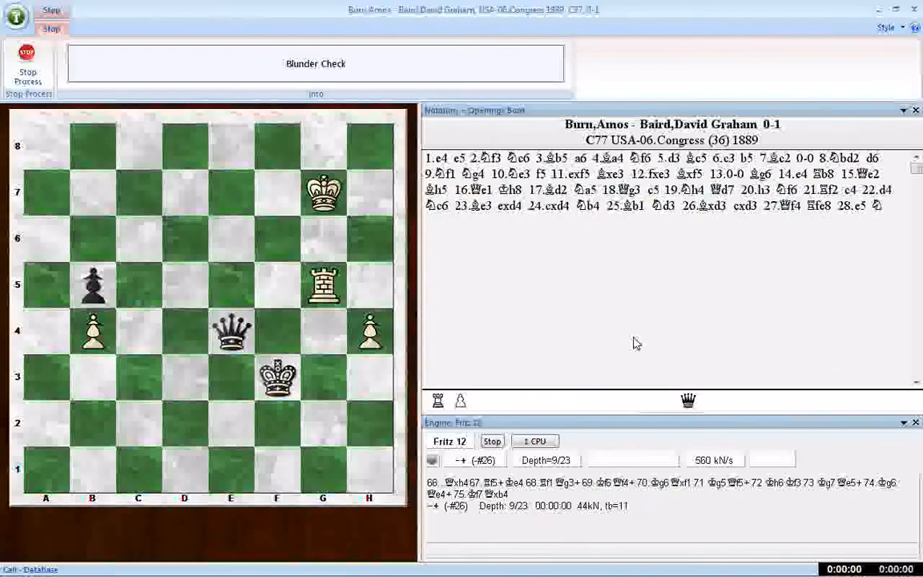
pyautogui.click(917, 384)
pyautogui.click(918, 384)
pyautogui.click(918, 384)
pyautogui.click(917, 384)
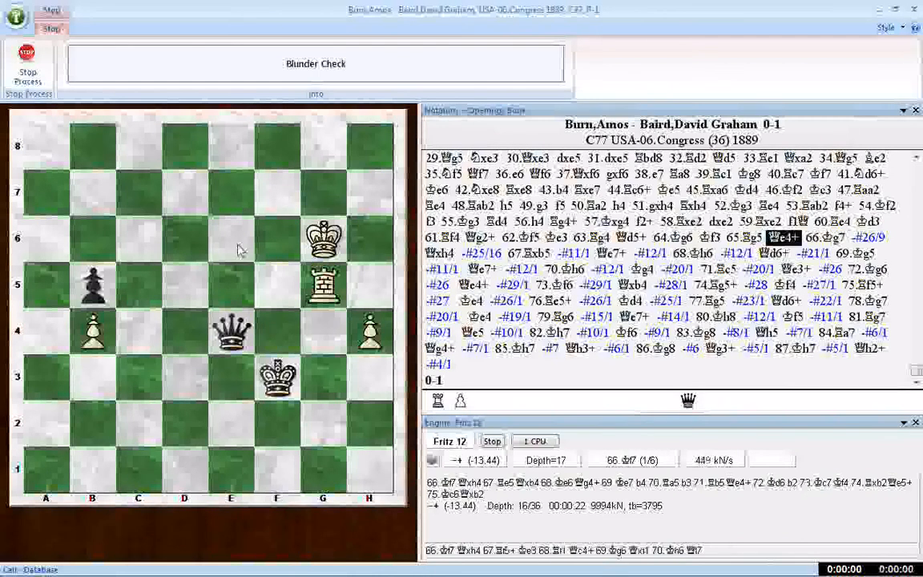
pyautogui.press('Left')
pyautogui.press('Left')
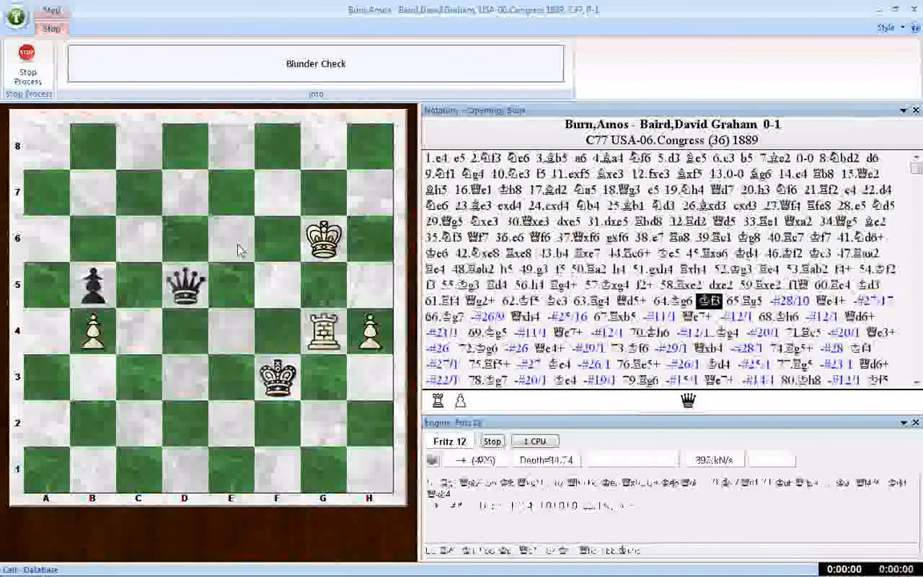
# - Let the blunder check work back to move 63 and stop the process
pyautogui.press('Left')
pyautogui.press('Left')
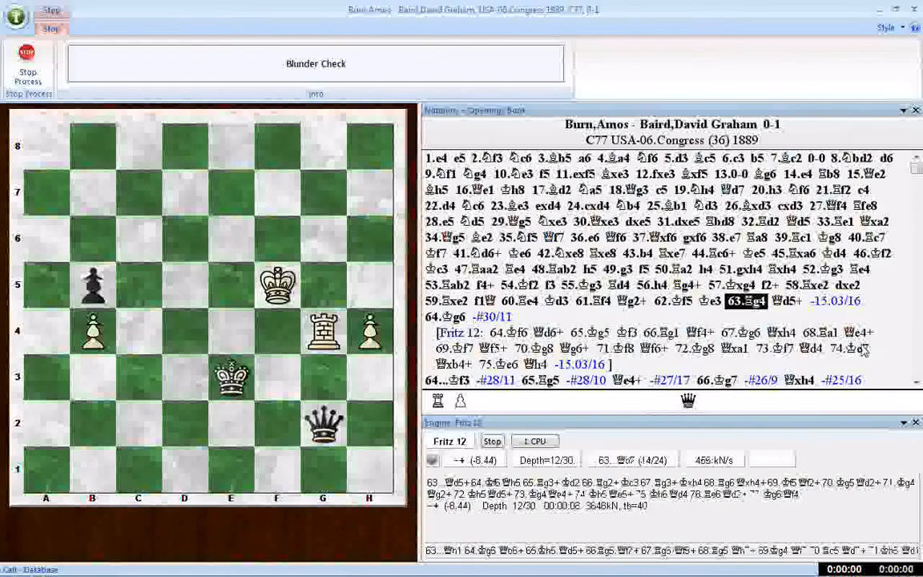
pyautogui.click(35, 64)
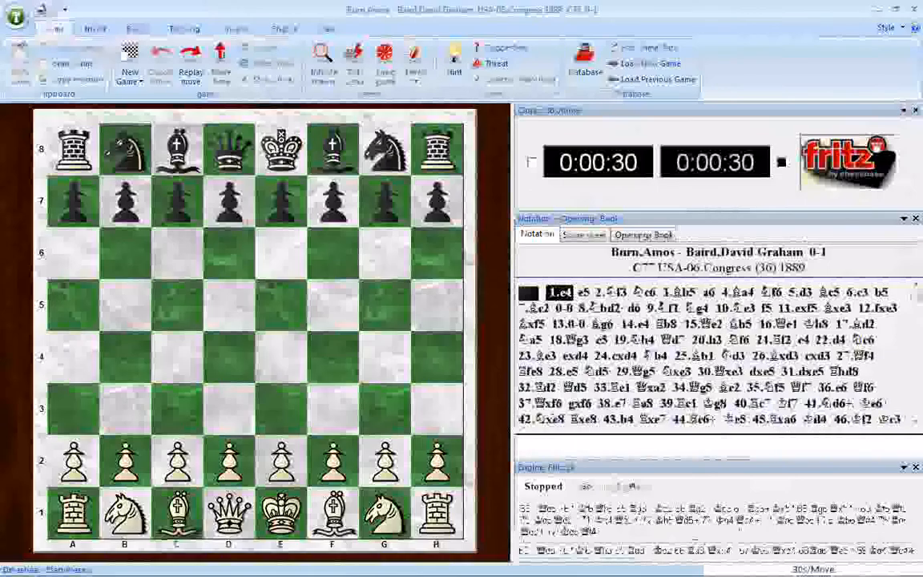
# - Check the engine's tablebase path C:\tbases in the program options and leave the options without saving changes
pyautogui.click(16, 22)
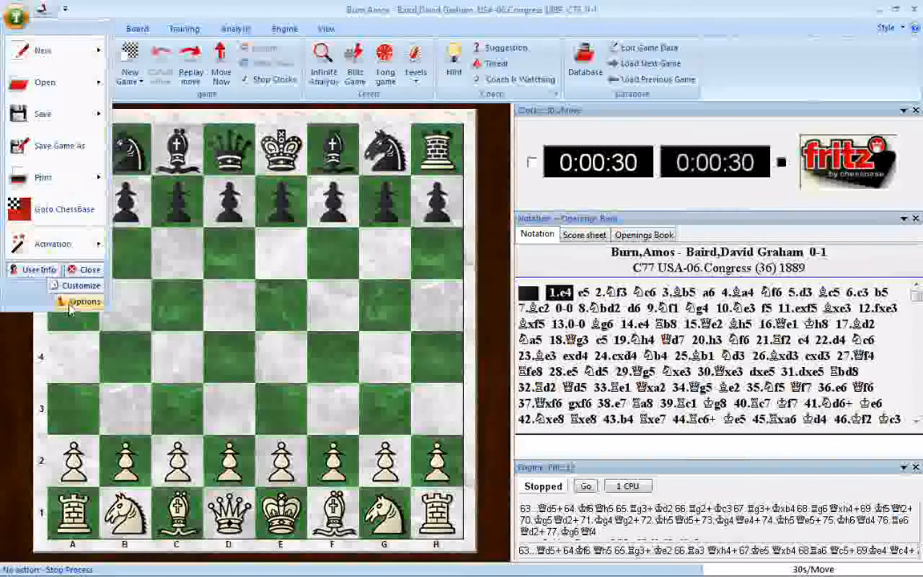
pyautogui.click(80, 302)
pyautogui.click(431, 218)
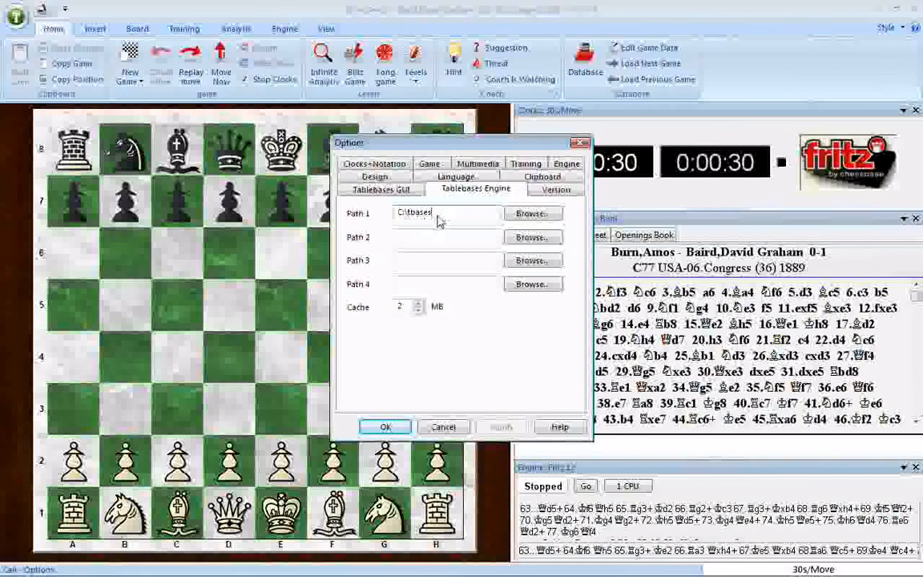
pyautogui.press('BackSpace')
pyautogui.write('s')
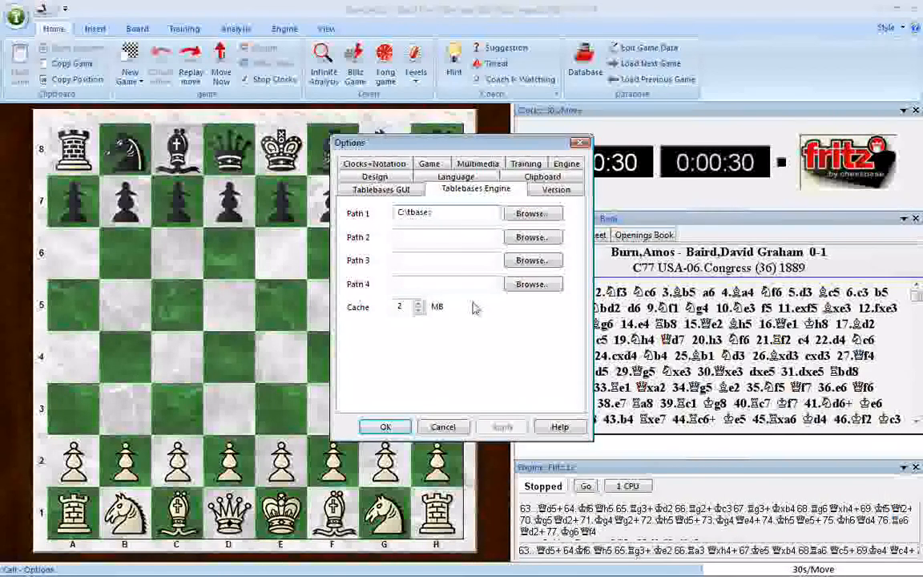
pyautogui.write('s')
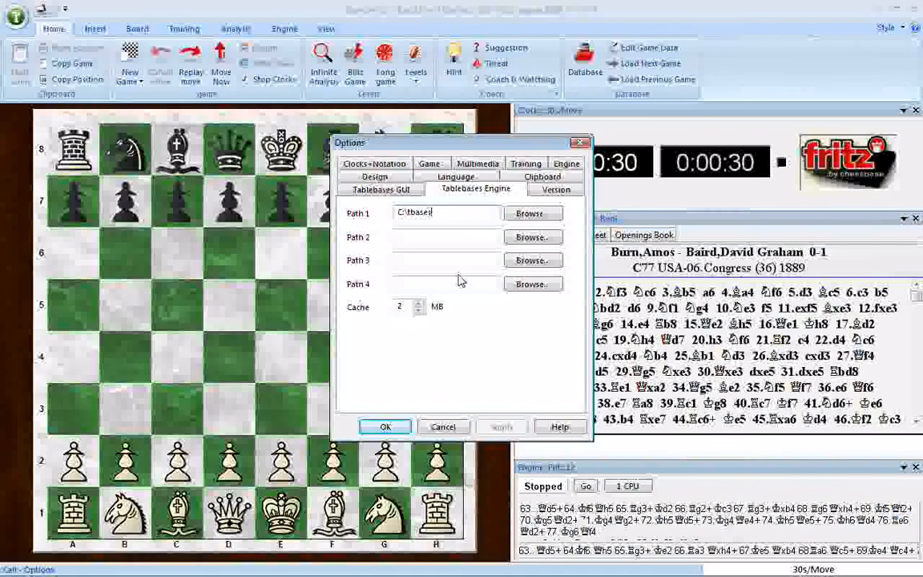
pyautogui.click(442, 427)
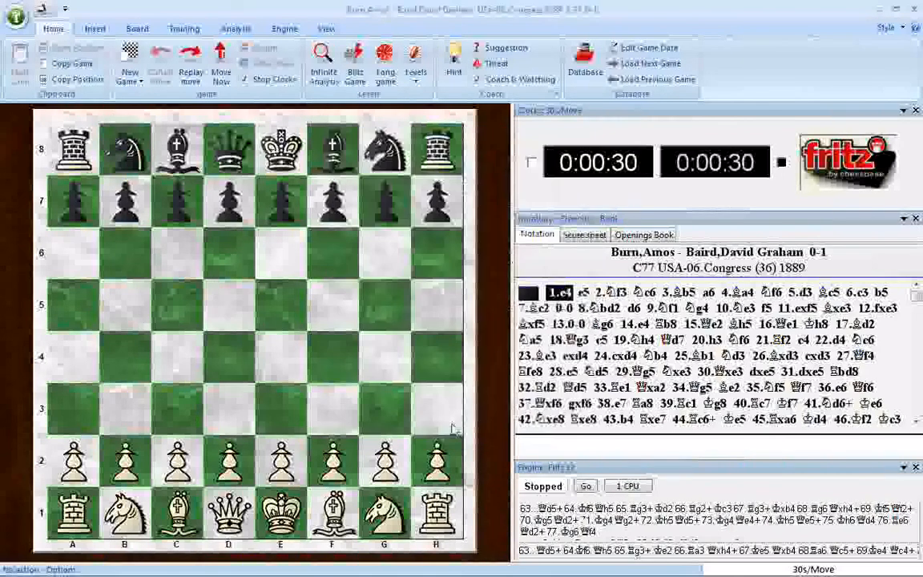
# - Review the blunder check annotations in the game's ending, from move 63 onward
pyautogui.moveTo(919, 298); pyautogui.dragTo(916, 345)
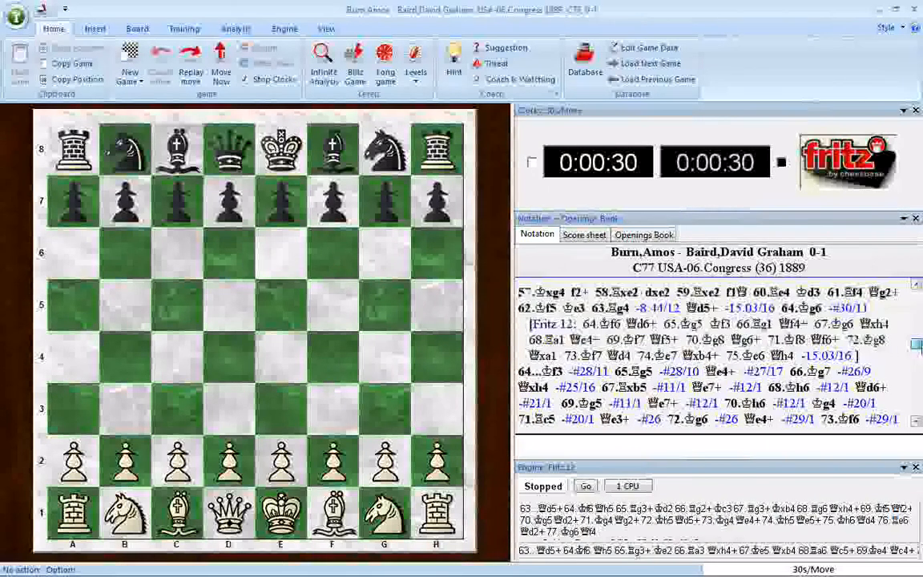